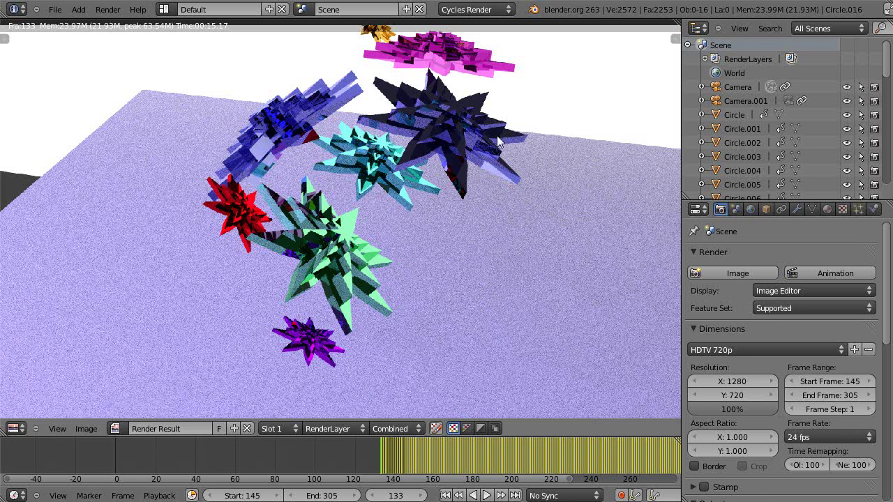
Switch the render engine to Blender Game and show the game physics settings of the Circle.005 star.
left_click(510, 10)
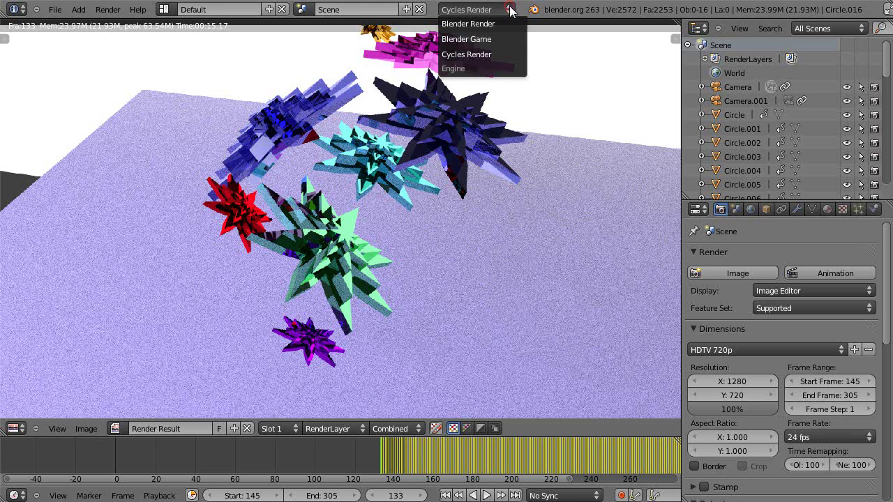
left_click(480, 39)
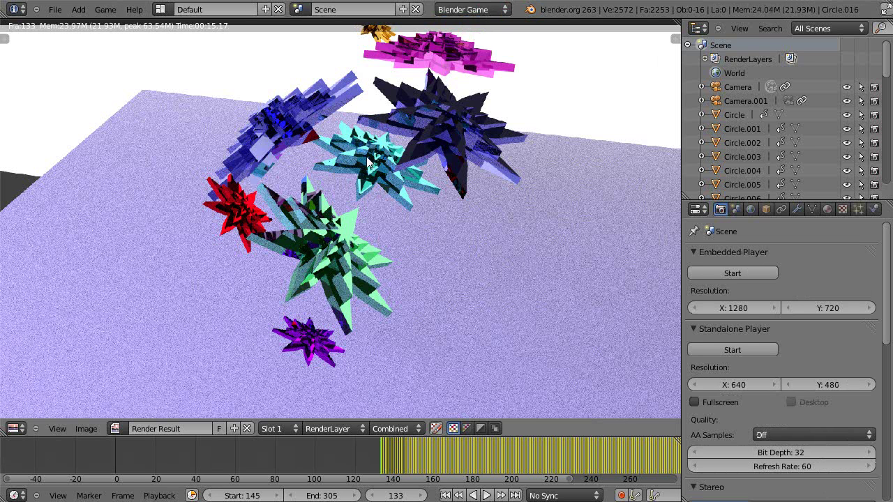
key("Escape")
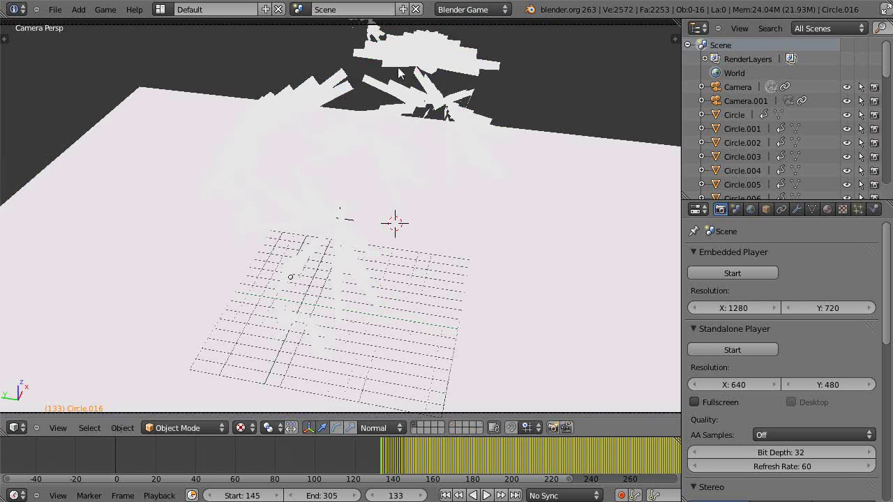
right_click(399, 69)
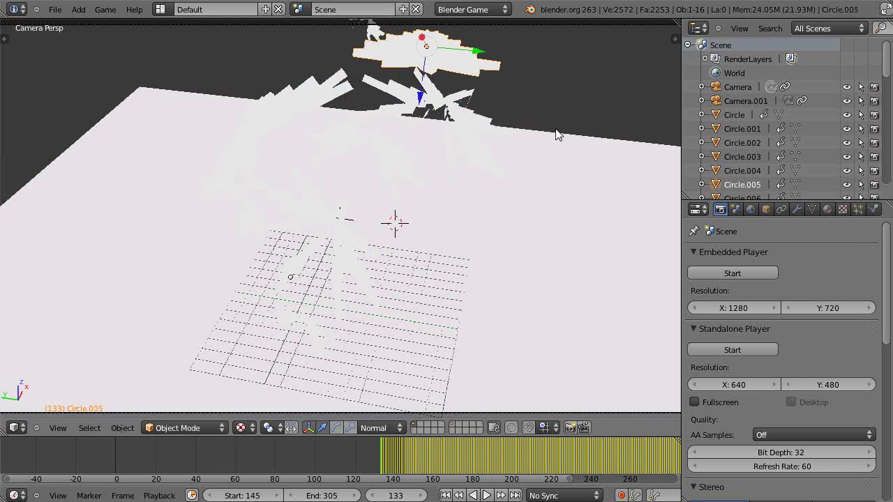
left_click(874, 210)
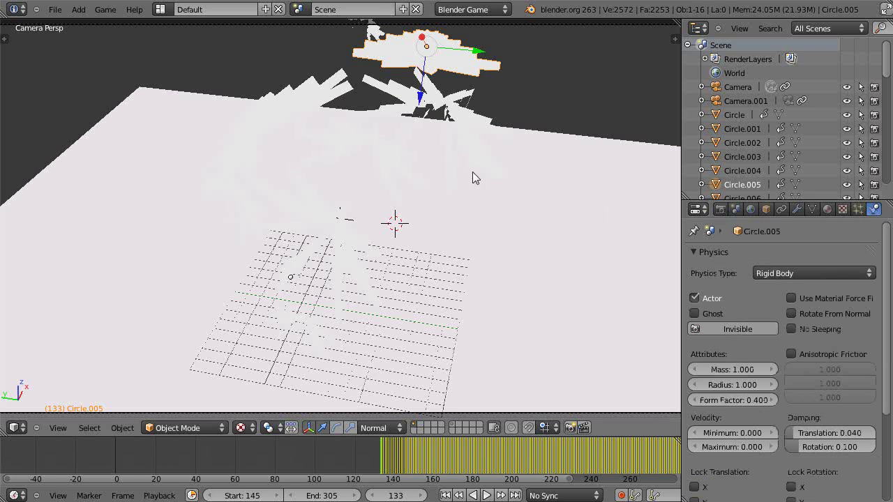
left_click(102, 13)
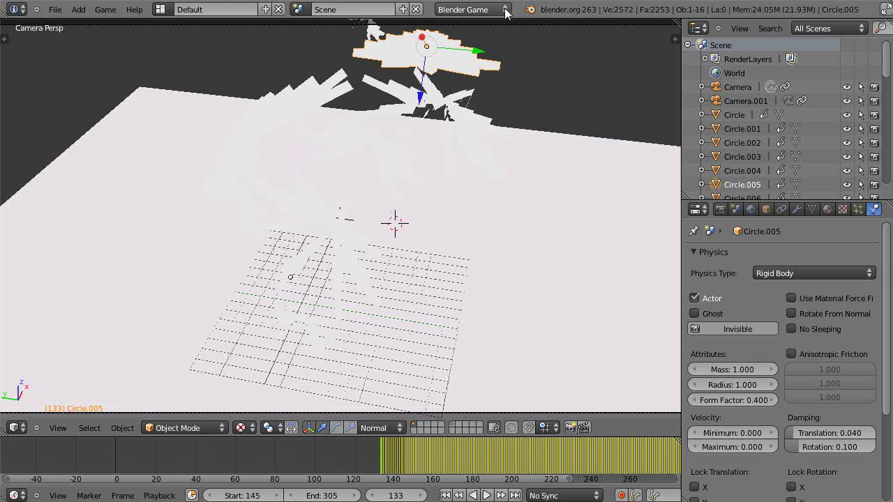
Set the render engine to Blender Render and then back to Cycles Render.
left_click(472, 9)
left_click(467, 26)
left_click(471, 9)
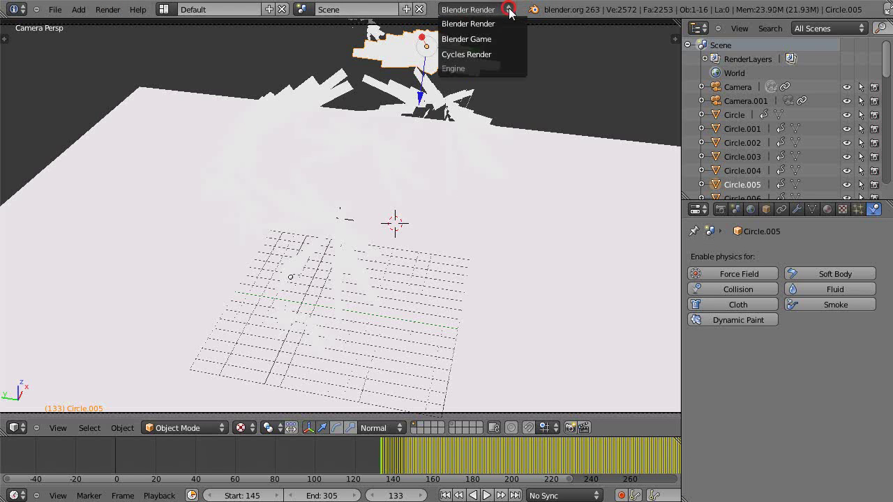
left_click(471, 53)
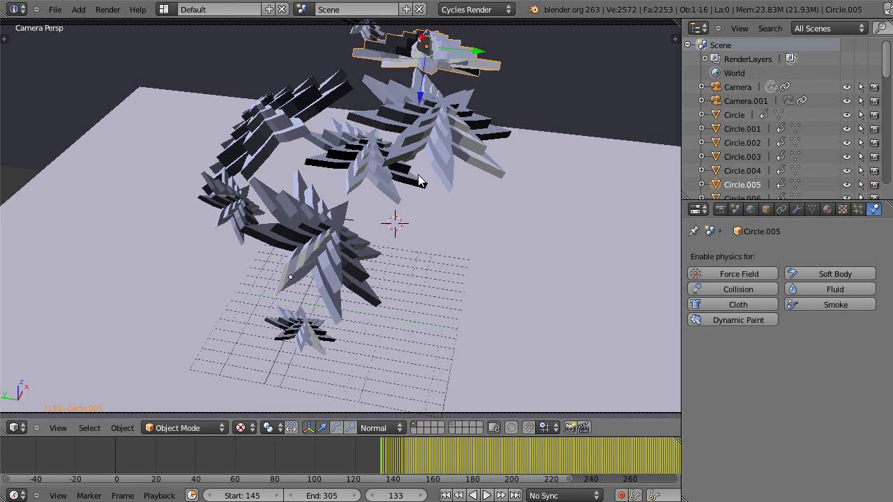
Examine the stars in the camera view and the two large side planes around them from the front.
scroll(420, 178, "up", 2)
scroll(420, 180, "down", 3)
right_click(405, 146)
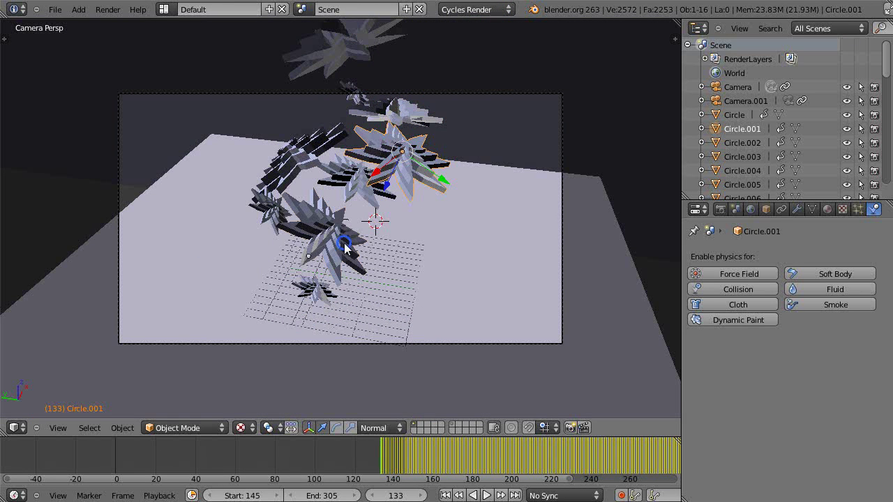
right_click(365, 169)
scroll(401, 230, "down", 7)
scroll(391, 237, "up", 6)
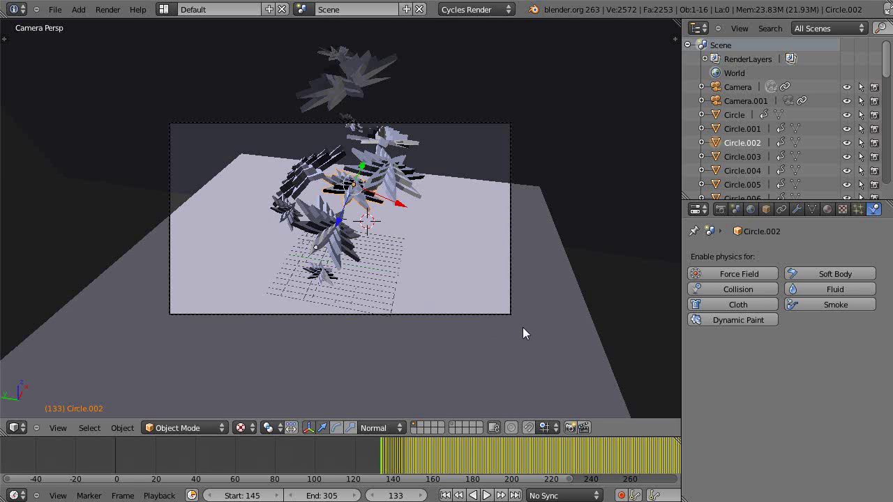
key("KP_1")
right_click(73, 237)
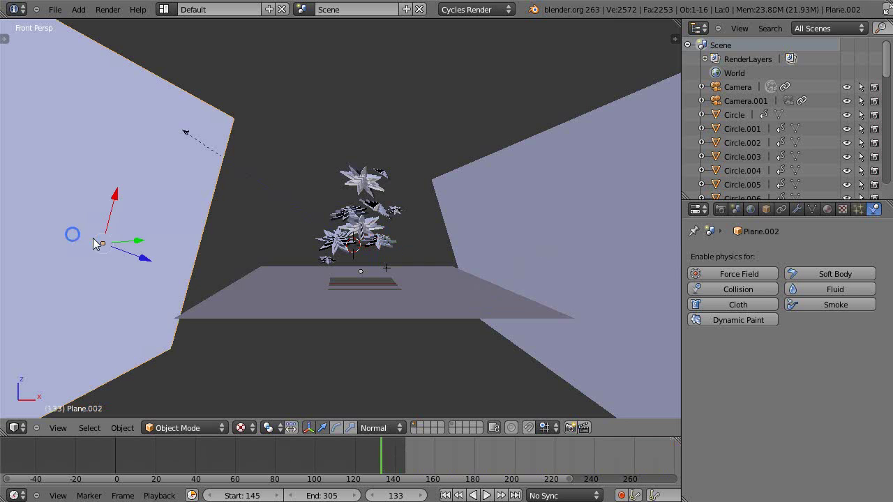
right_click(534, 230)
middle_click_drag(470, 265, 456, 279)
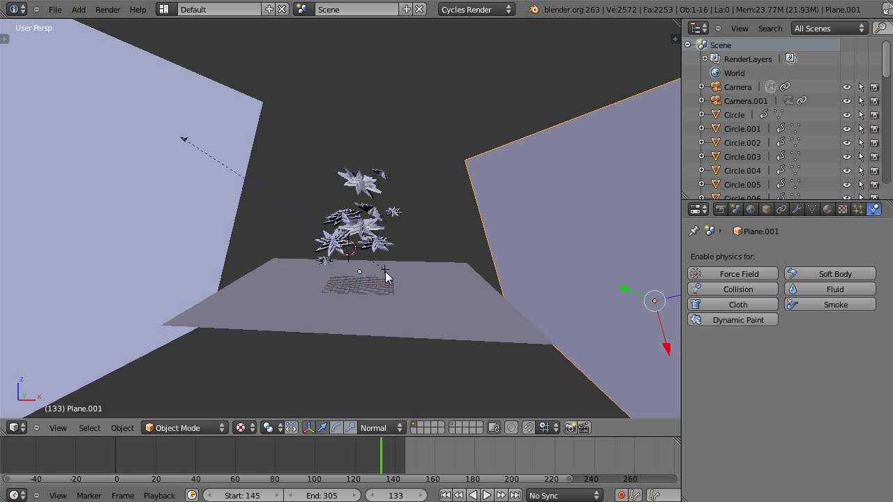
scroll(388, 277, "up", 4)
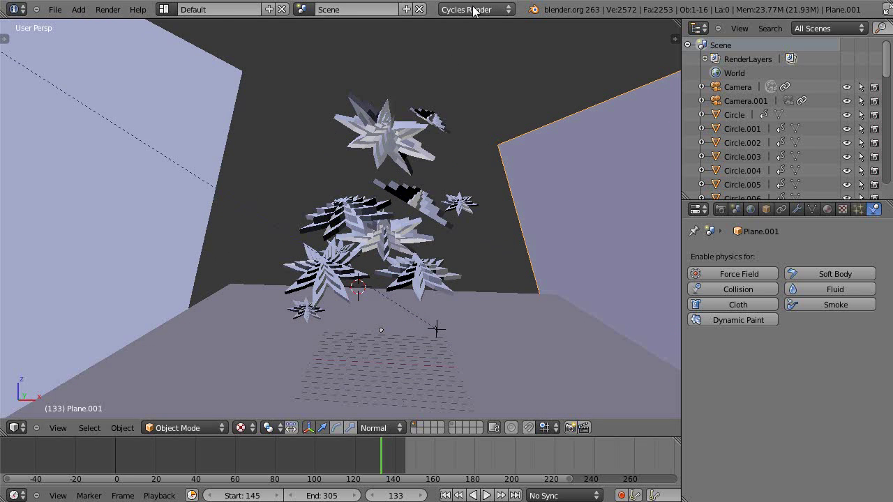
Render frame 133 with Cycles, inspect the whole image, and return to the 3D scene.
key("F12")
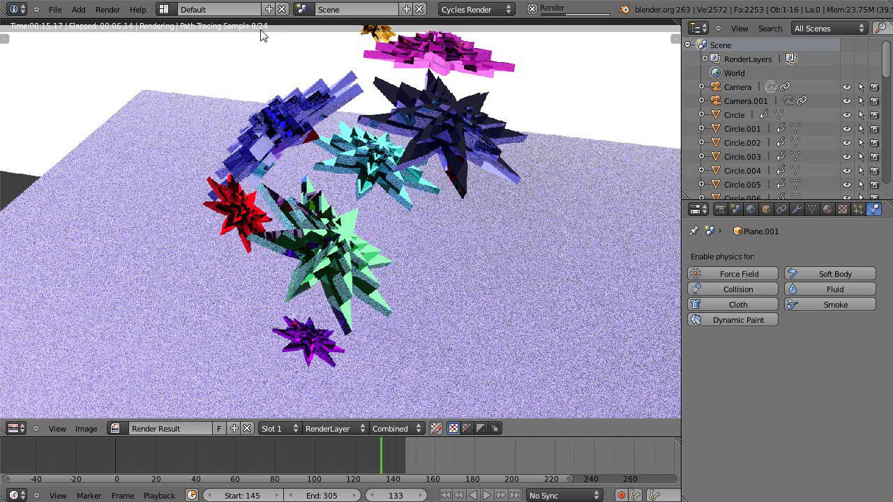
scroll(279, 69, "up", 1)
scroll(279, 70, "down", 3)
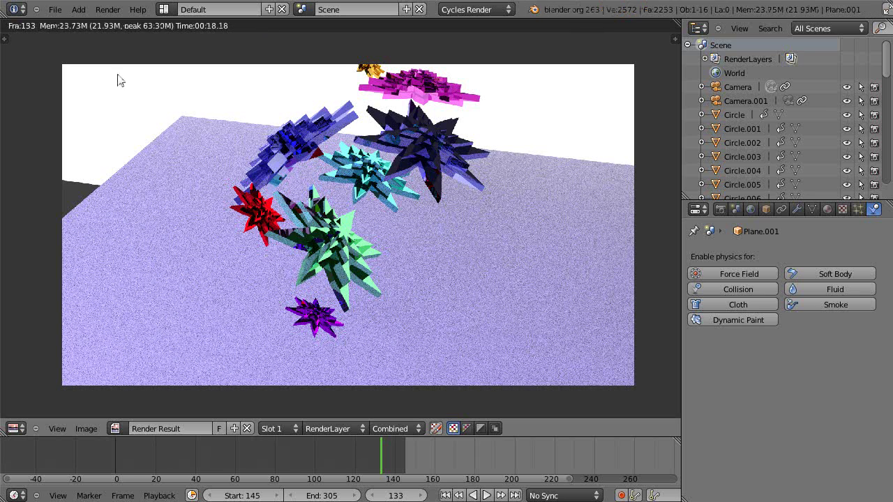
key("Escape")
scroll(258, 276, "down", 2)
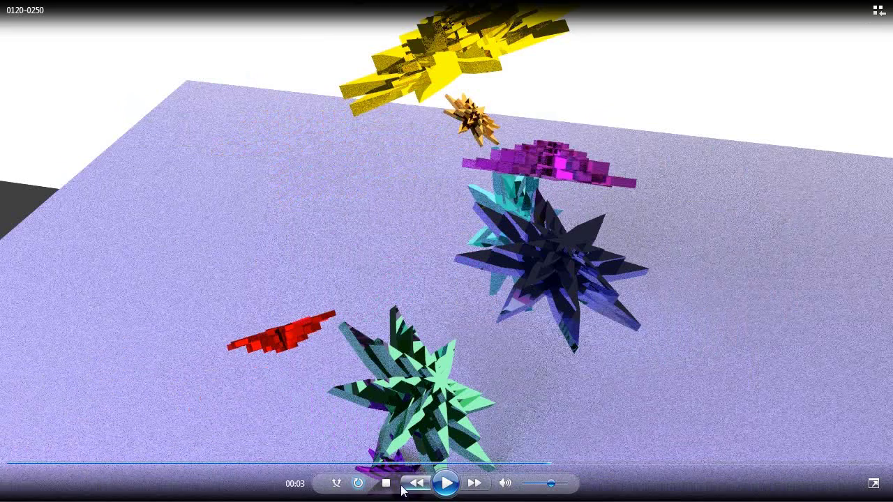
Switch to the media player, play the rendered animation 0120-0250, and pause it.
left_click(445, 484)
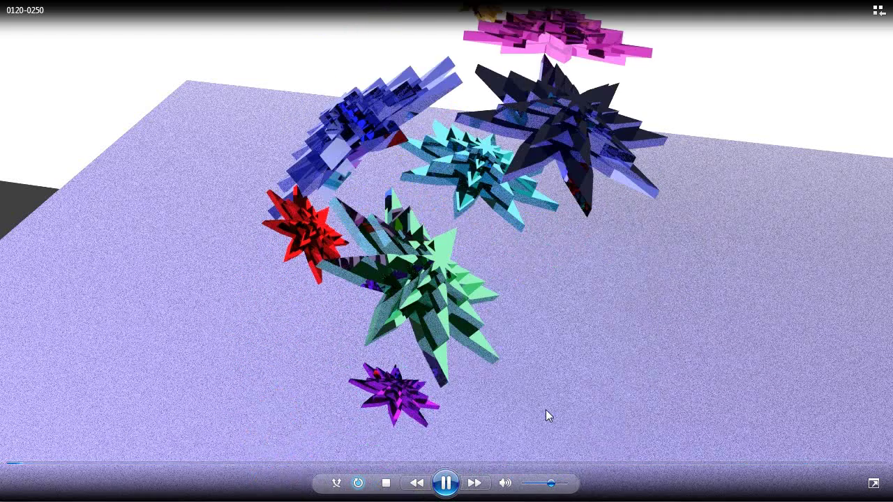
left_click(446, 488)
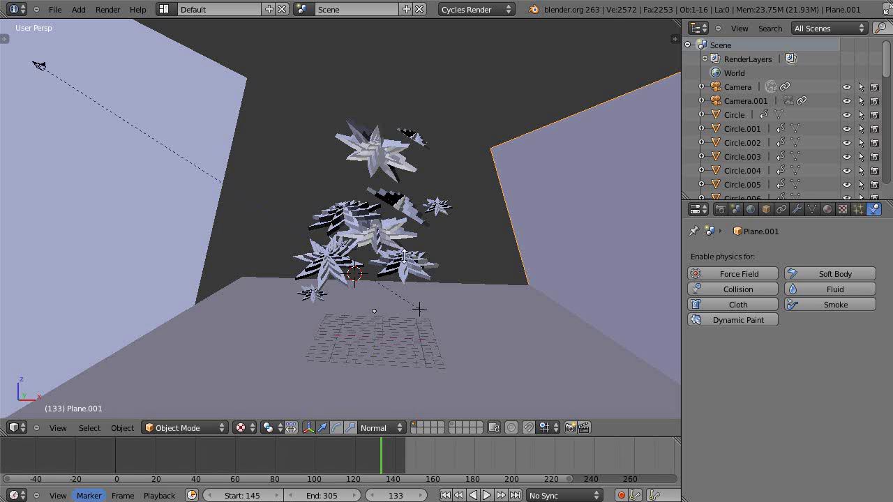
Display only scene layer 11 in Blender, with the coloured stars and their lamps.
left_click(452, 427)
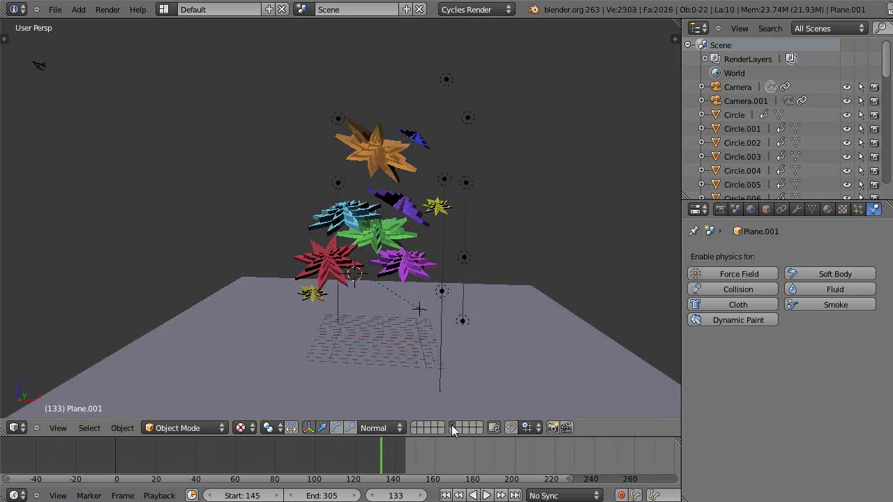
scroll(452, 354, "up", 3)
scroll(451, 354, "down", 2)
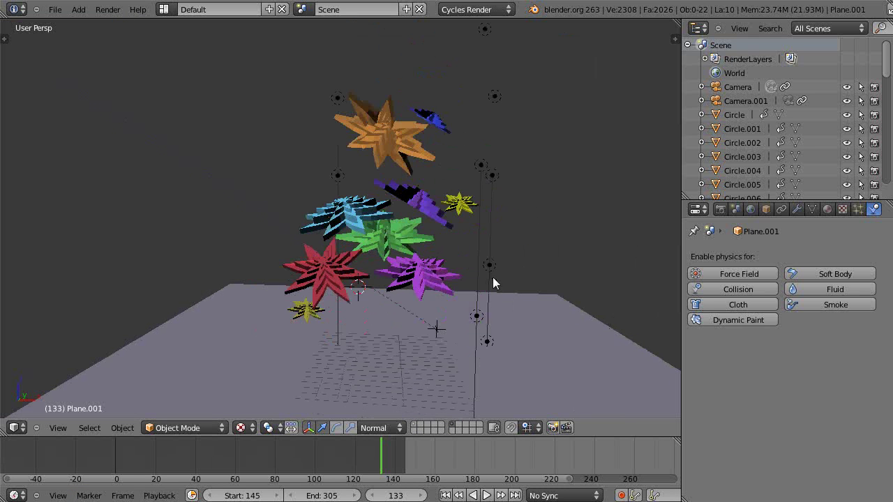
Delete the three hemi lamps Hemi.005, Hemi.008 and Hemi.001 around the stars.
right_click(479, 168)
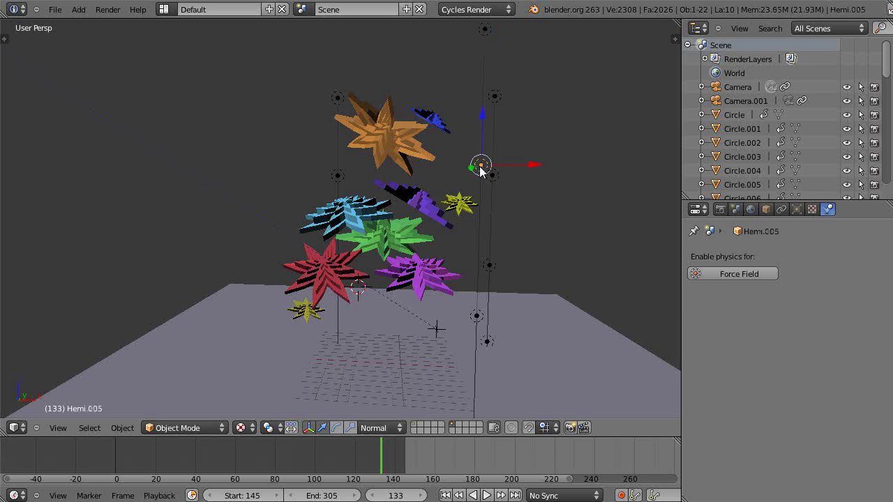
key("Delete")
right_click(489, 264)
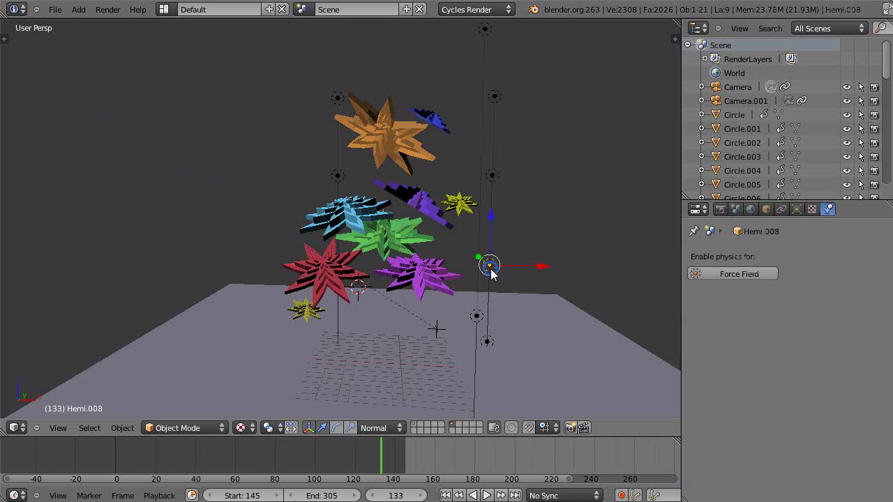
key("Delete")
right_click(338, 97)
key("x")
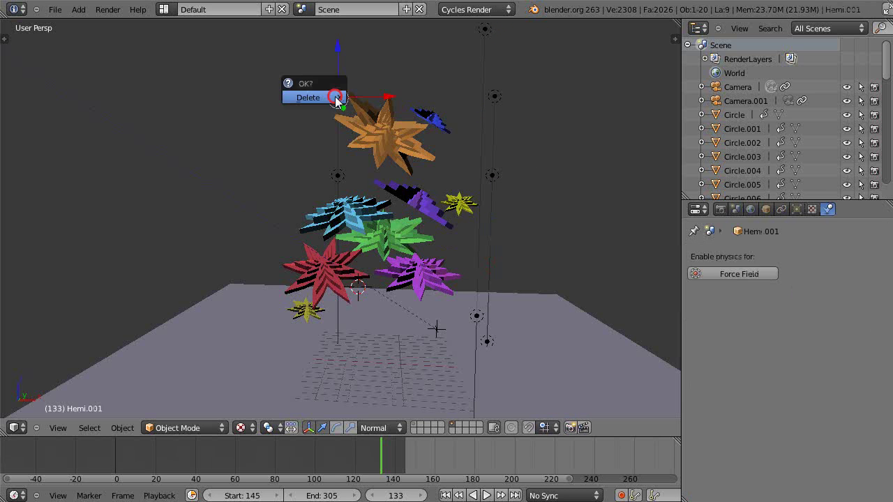
left_click(339, 95)
Switch the render engine to Blender Render and show the transparency settings of the green star's material.
right_click(394, 222)
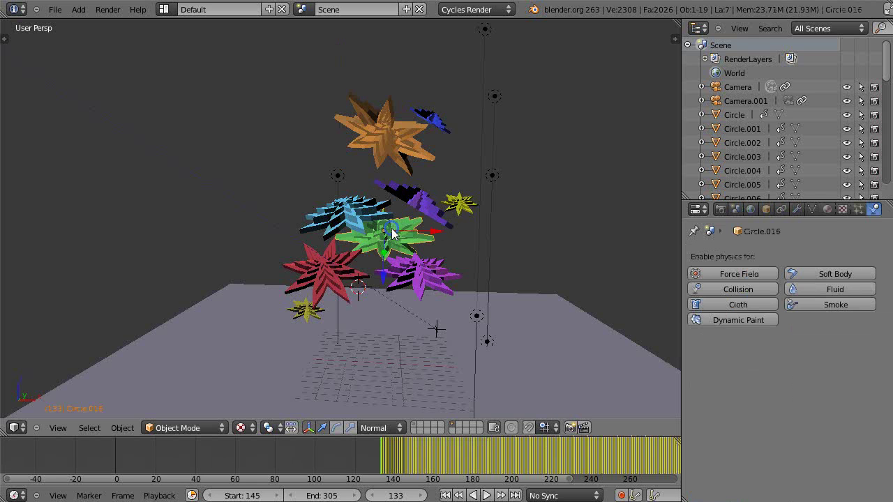
left_click(827, 210)
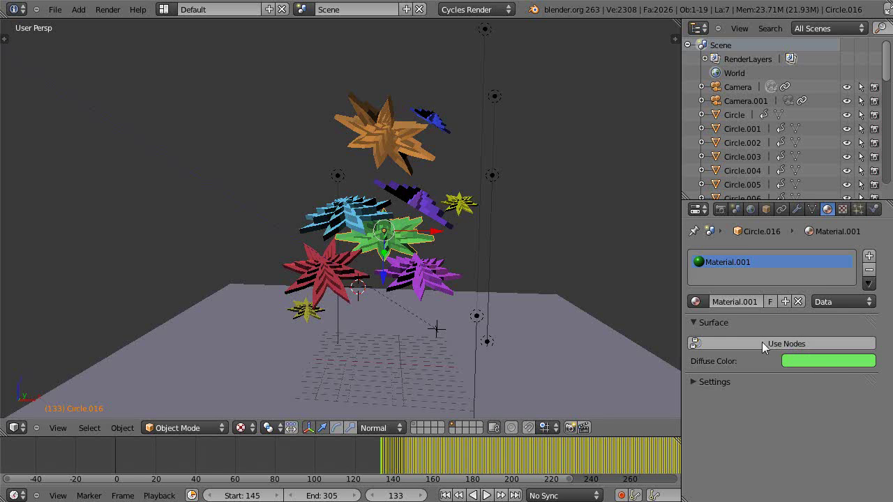
left_click(480, 9)
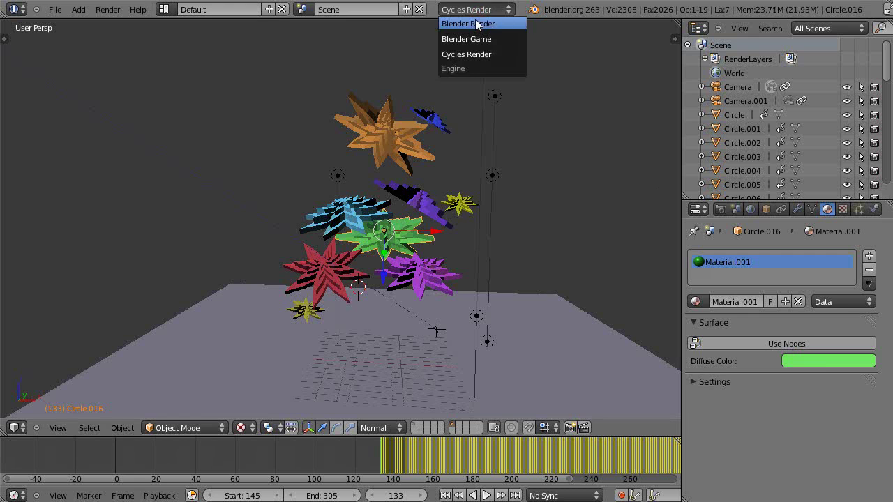
left_click(471, 24)
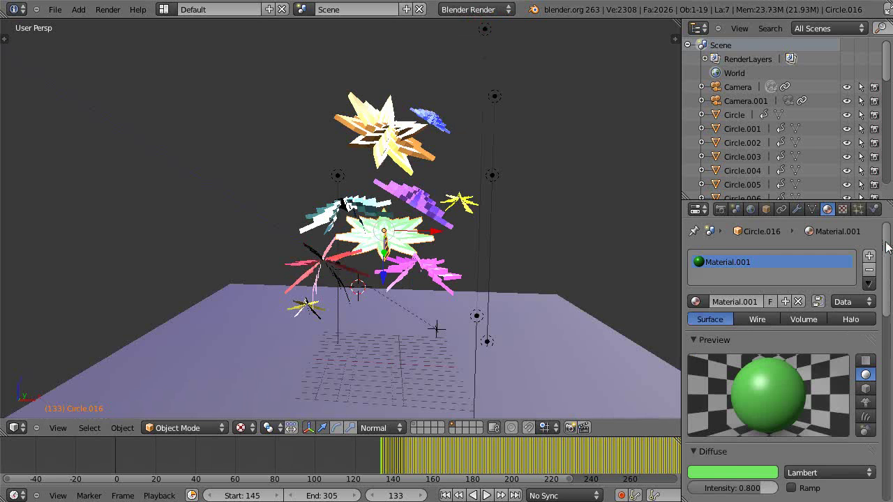
scroll(888, 288, "down", 4)
scroll(802, 300, "up", 3)
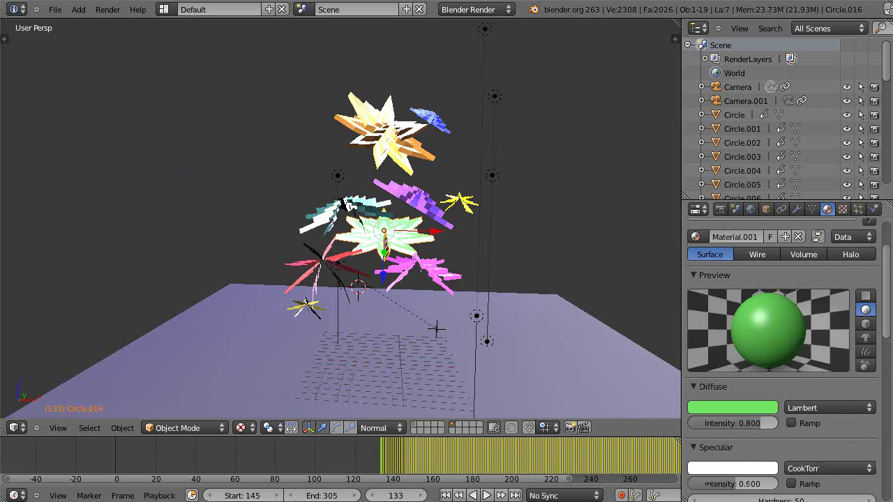
left_click_drag(888, 260, 876, 375)
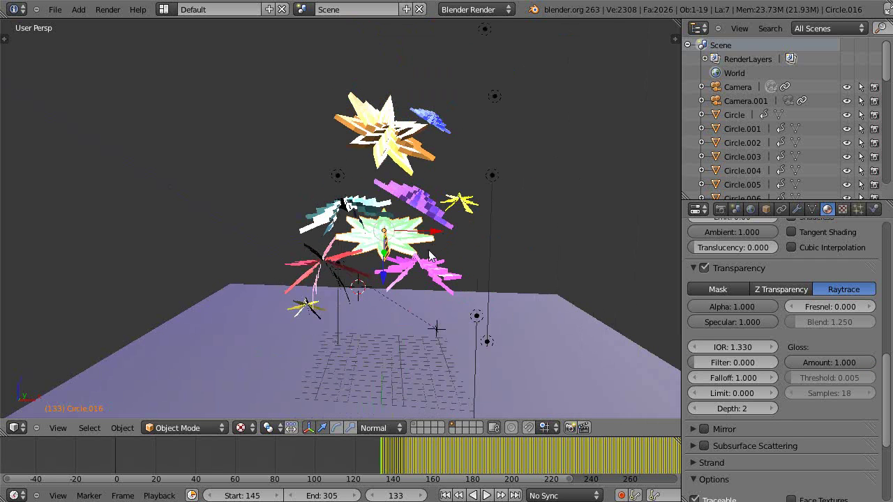
Render frame 133 with Blender Render, examine the transparent stars up close, and return to the 3D scene.
key("F12")
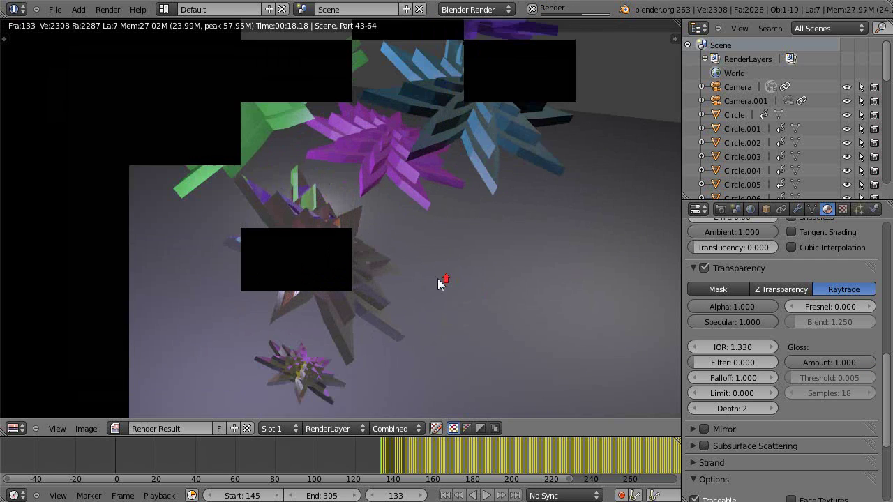
scroll(441, 276, "up", 6)
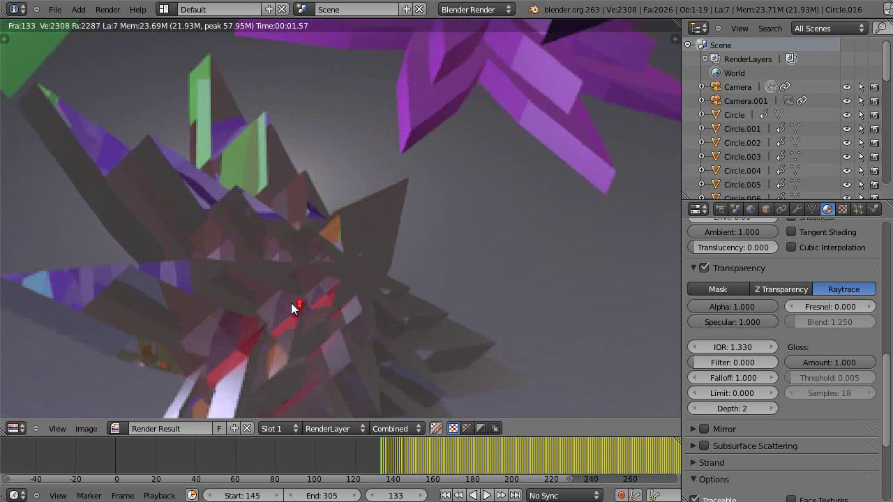
scroll(291, 303, "down", 2)
middle_click_drag(262, 300, 287, 282)
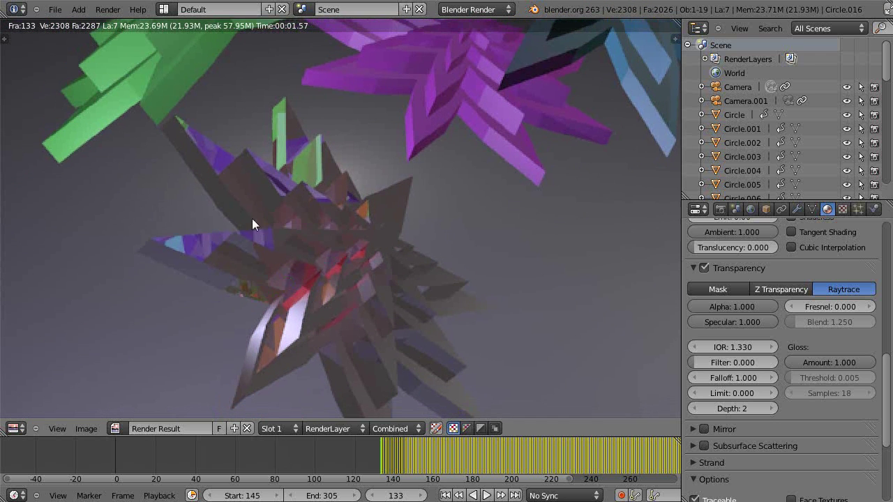
scroll(288, 253, "down", 3)
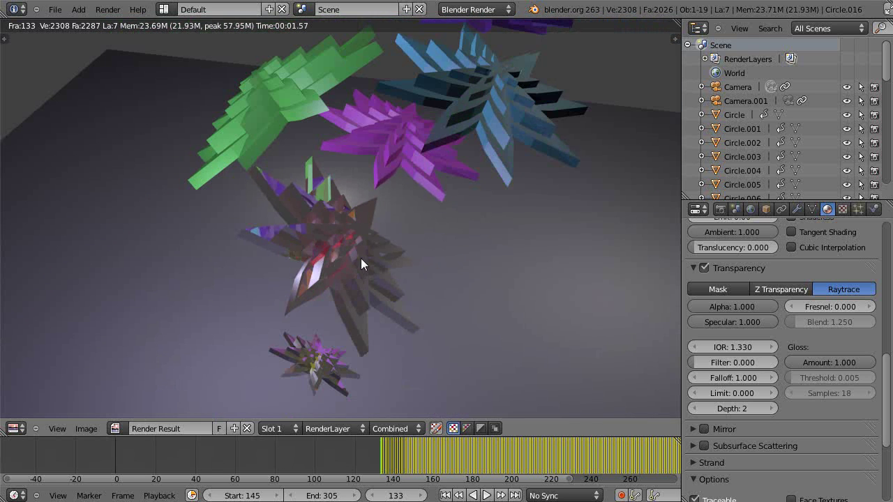
scroll(361, 252, "down", 2)
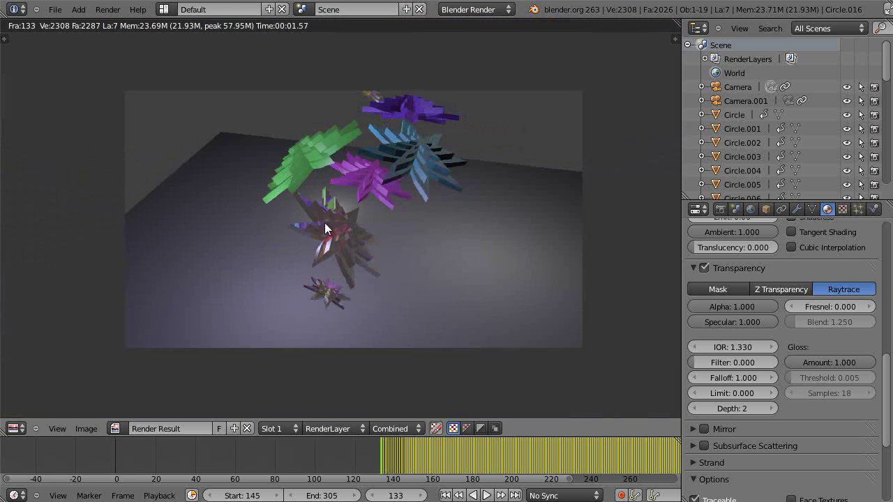
key("Escape")
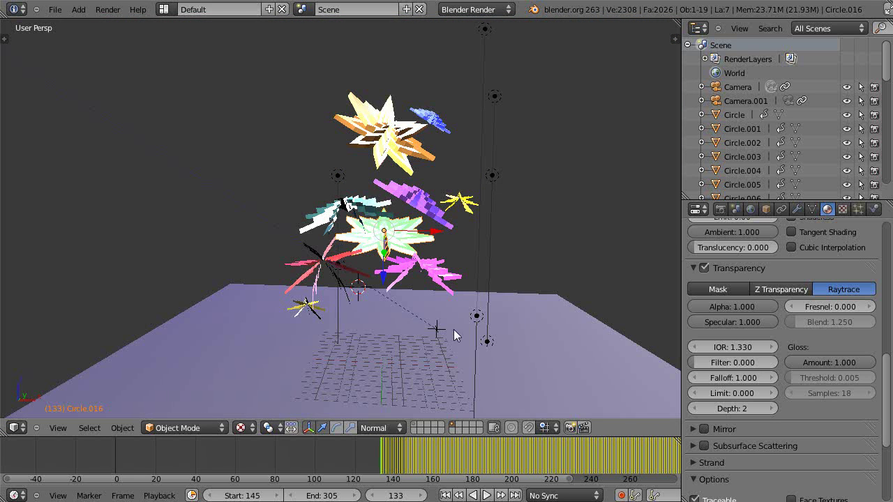
From the camera view, select the red star and show the transparency and mirror settings of its material.
key("KP_0")
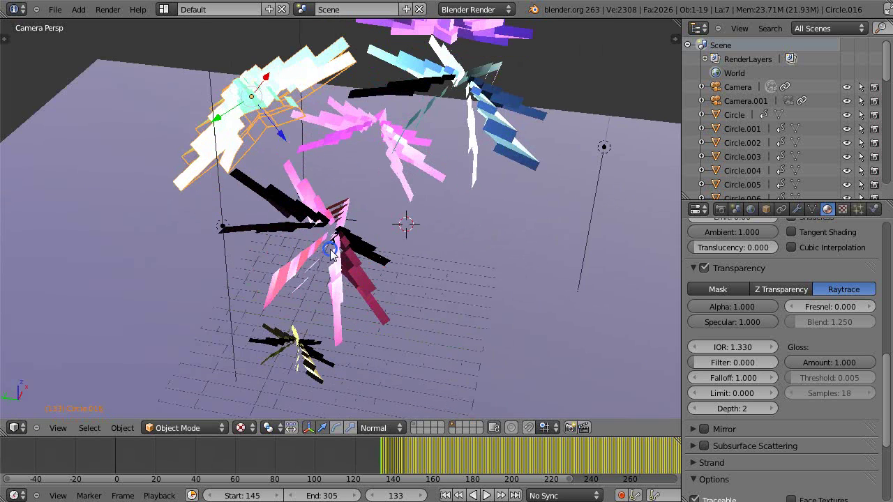
right_click(332, 255)
right_click(333, 243)
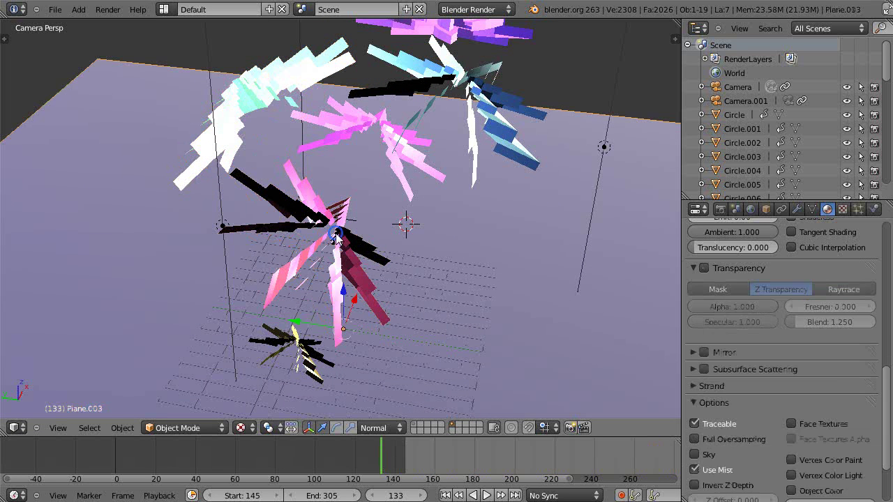
right_click(332, 243)
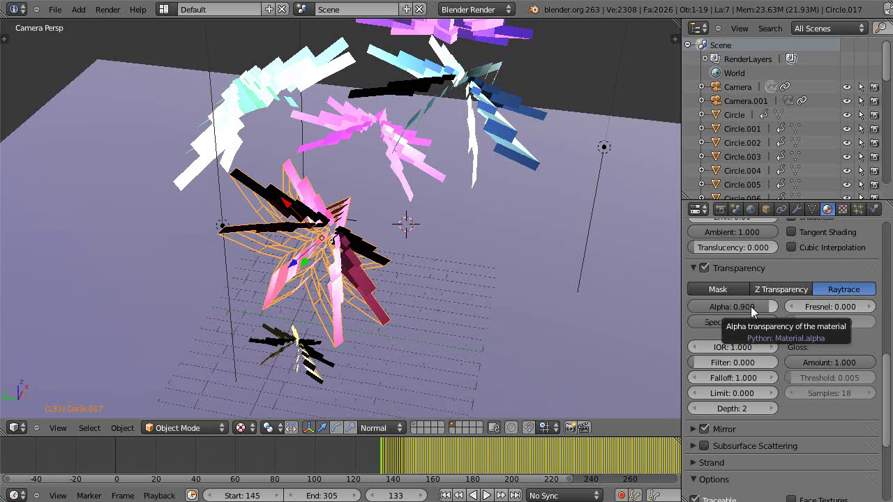
left_click(760, 429)
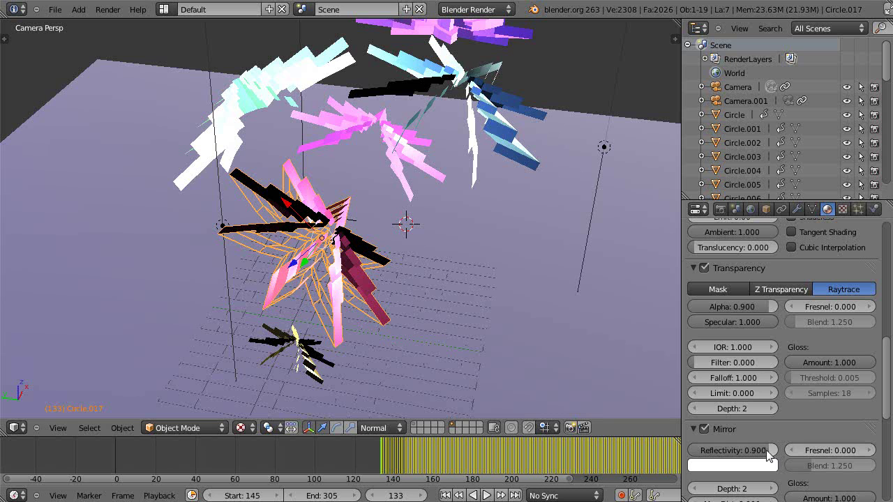
Enable Mirror on the blue star's material with 0.900 reflectivity and render frame 133 with Blender Render.
right_click(494, 111)
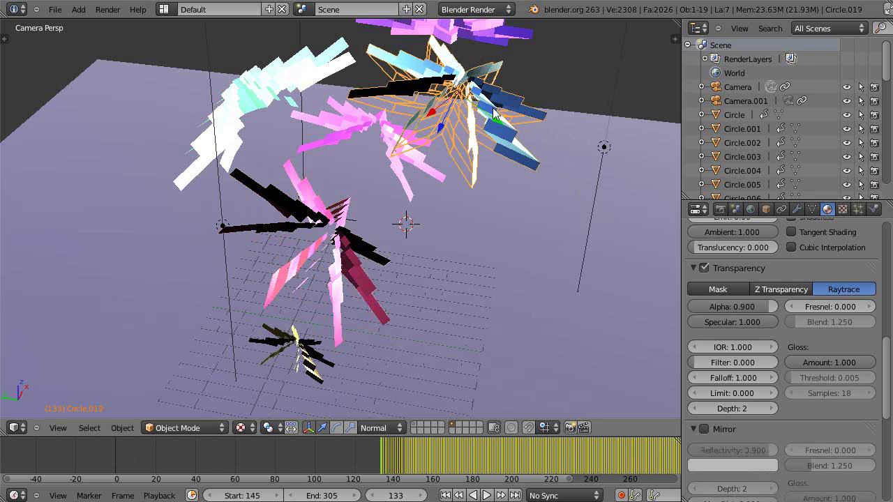
left_click(706, 430)
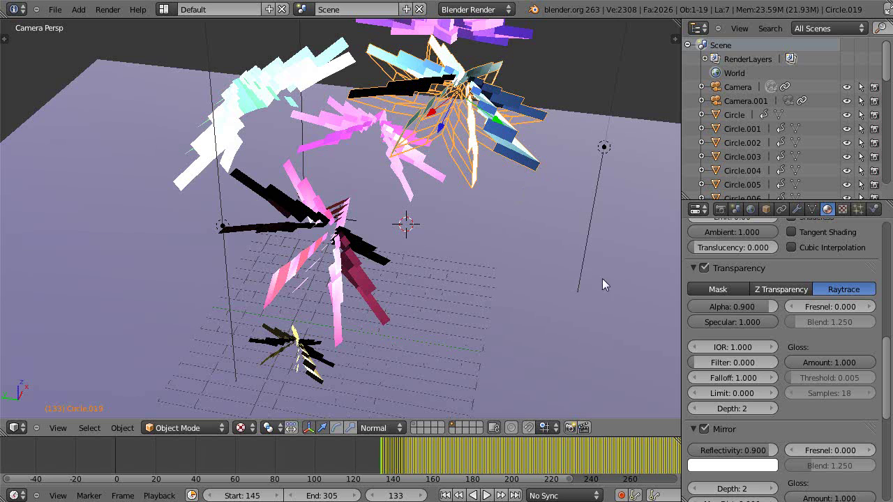
key("F12")
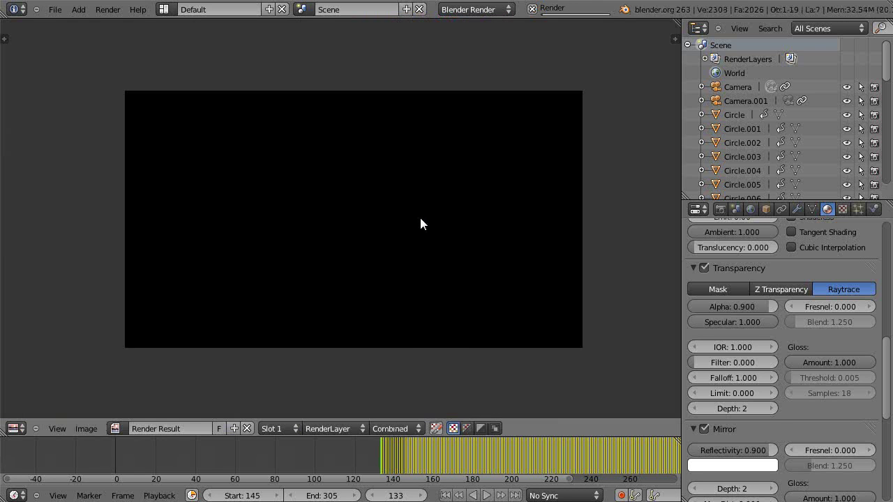
Examine the reflections and transparency on the red and blue stars in the rendered image, up close and as a whole.
scroll(432, 174, "up", 2)
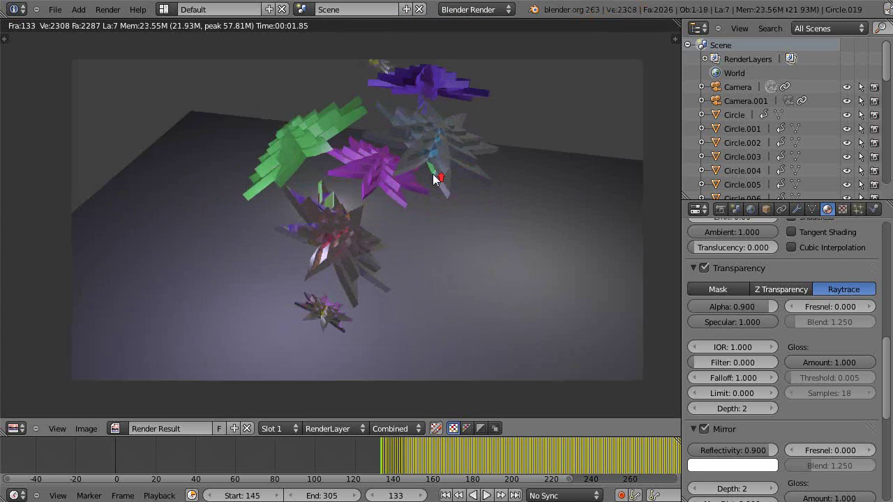
scroll(464, 124, "up", 4)
scroll(521, 117, "down", 4)
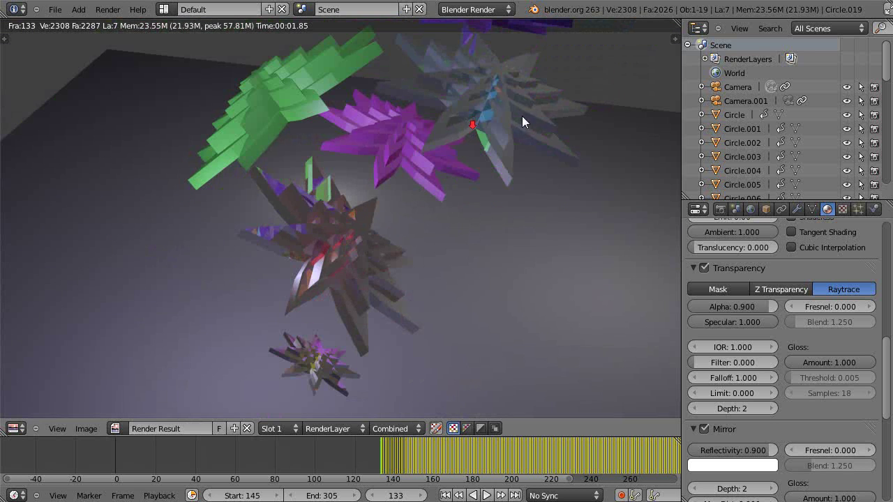
scroll(486, 91, "up", 1)
scroll(410, 167, "down", 3)
scroll(413, 196, "up", 2)
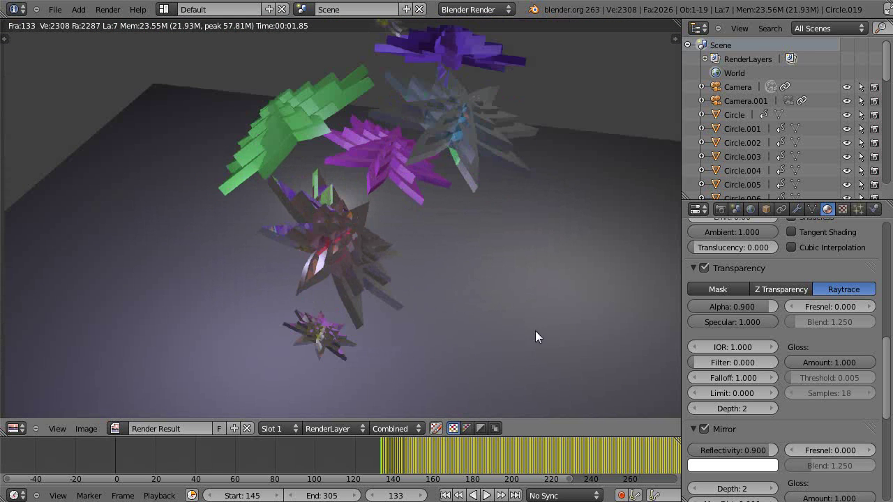
left_click(515, 242)
left_click(424, 179)
scroll(422, 238, "up", 2)
scroll(421, 238, "down", 3)
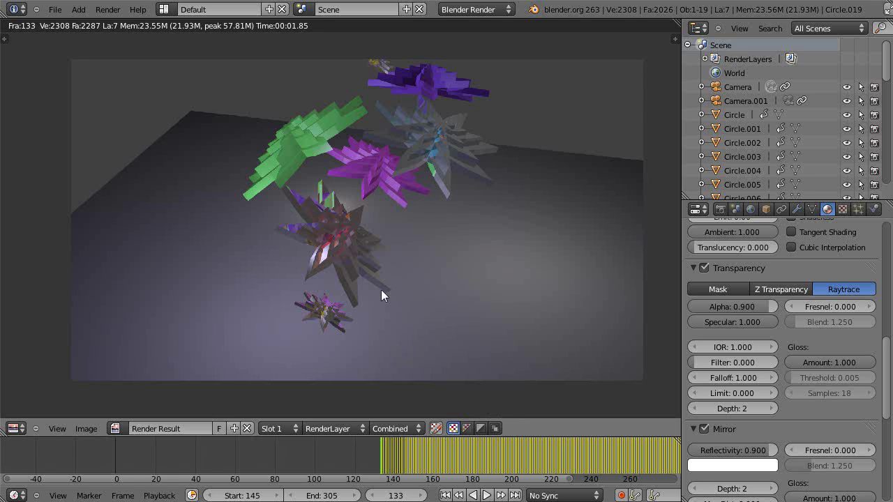
Switch the render engine to Cycles Render and return from the rendered image to the 3D scene.
left_click(507, 9)
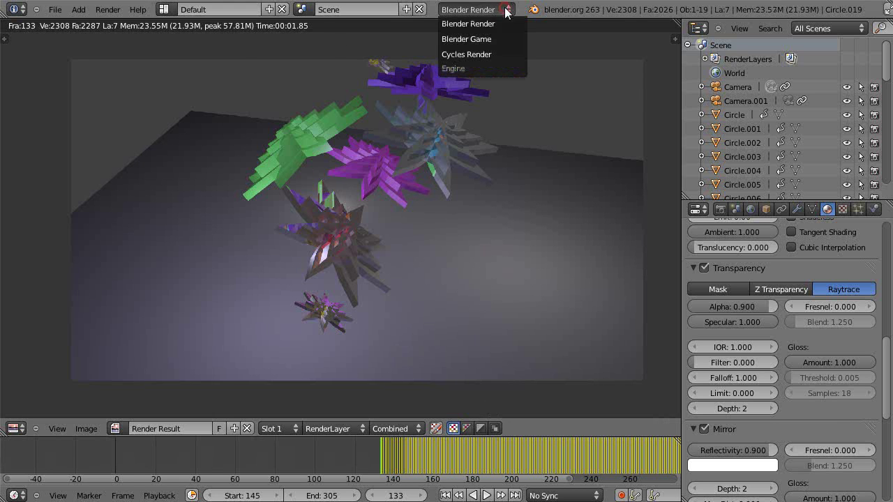
left_click(477, 54)
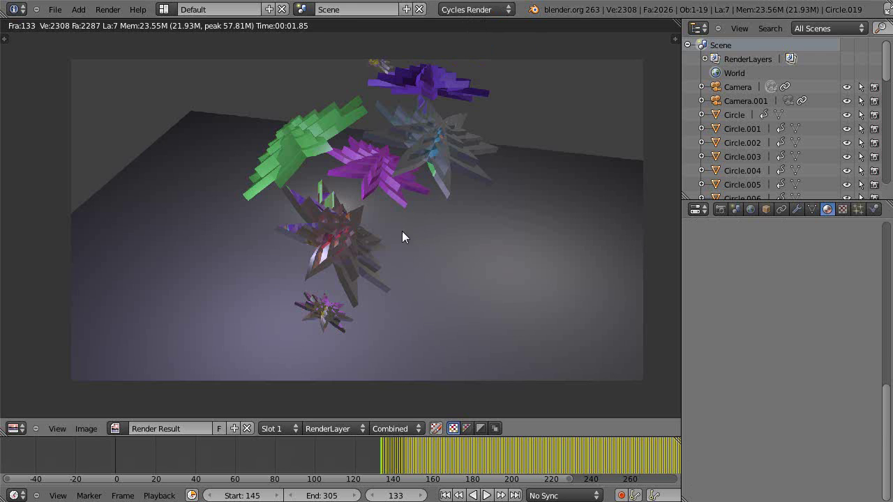
key("Escape")
scroll(410, 230, "down", 4)
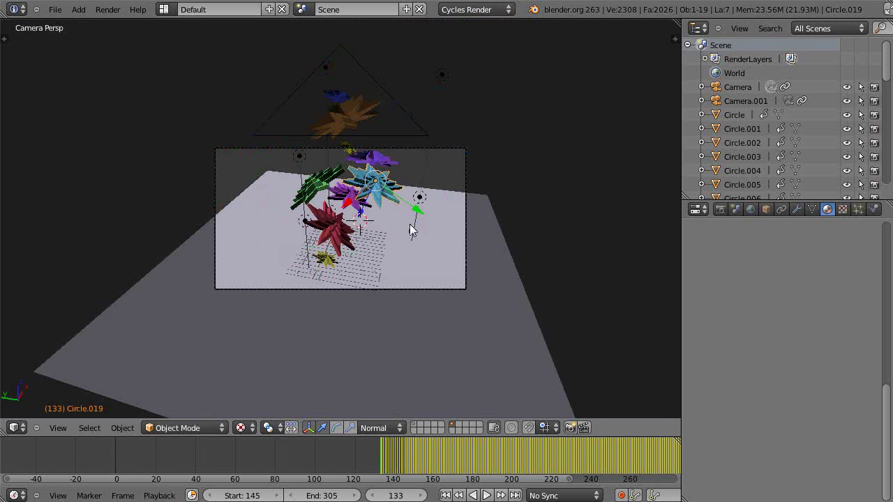
mouse_move(411, 230)
middle_mouse_down()
mouse_move(399, 223)
mouse_move(425, 231)
mouse_move(399, 228)
middle_mouse_up()
scroll(399, 227, "up", 2)
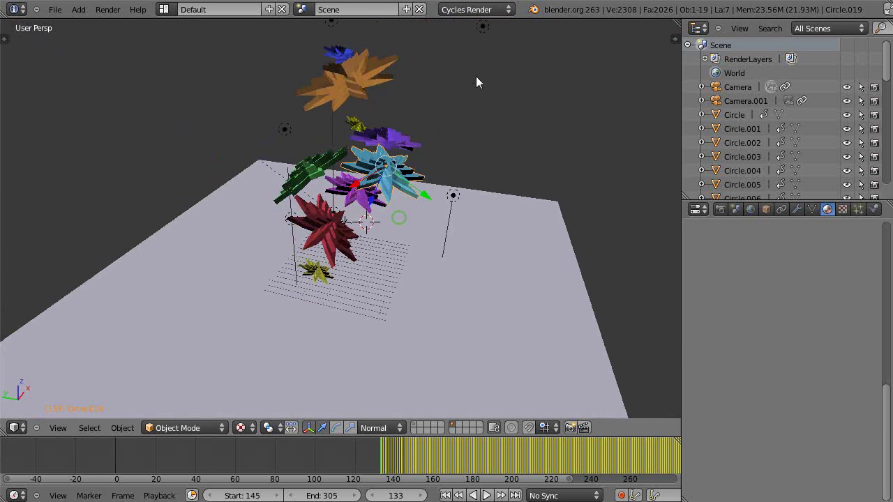
Display only scene layer 1 and select the two large upright planes beside the stars in turn, ending with Plane.002.
left_click(415, 427)
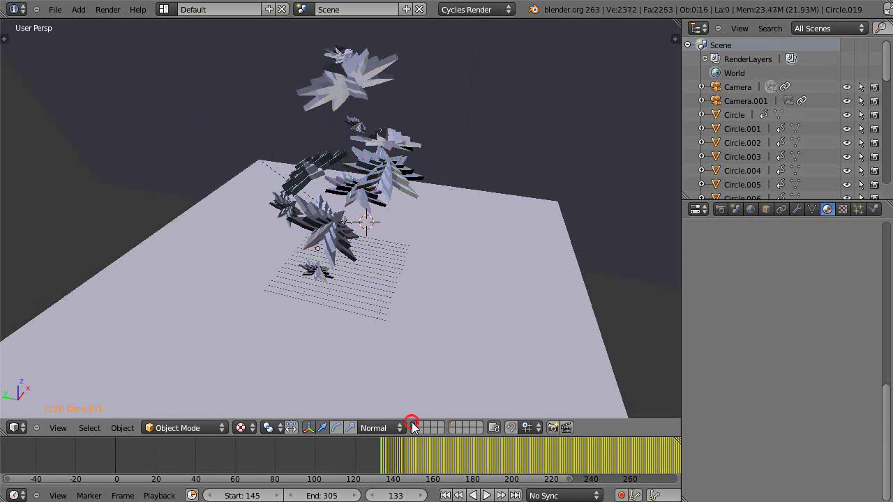
scroll(428, 269, "up", 2)
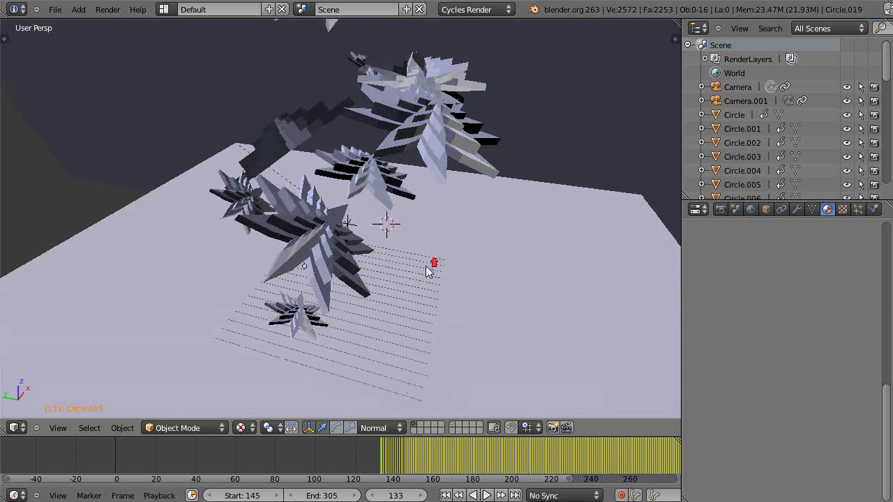
scroll(429, 269, "down", 6)
middle_click_drag(428, 269, 503, 196)
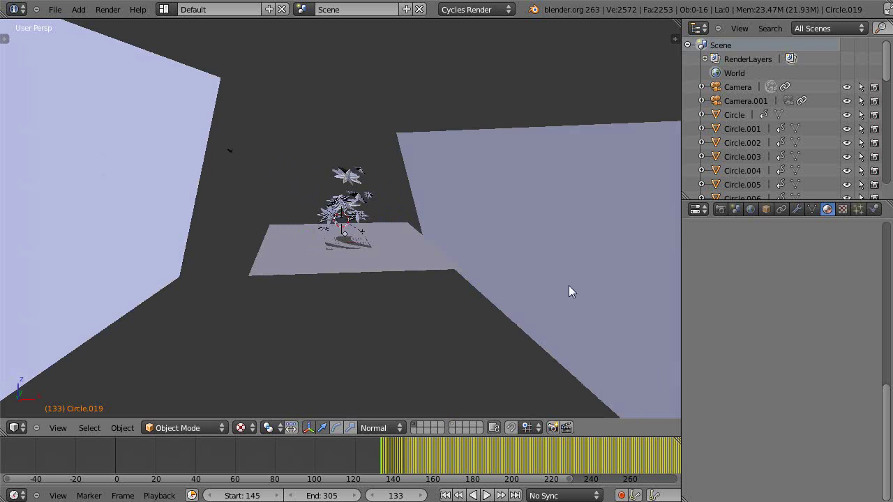
right_click(560, 231)
right_click(161, 186)
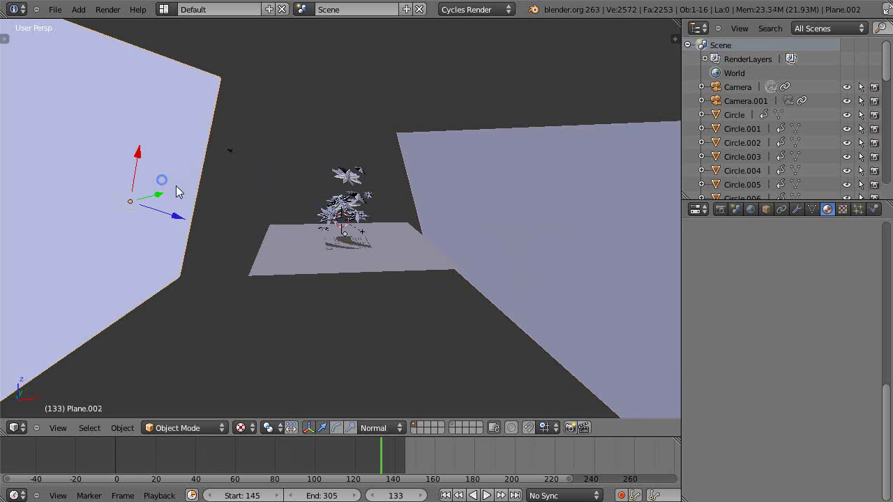
Examine from several angles how the large upright planes are arranged around the stars and the floor.
scroll(426, 273, "down", 3)
scroll(426, 273, "up", 4)
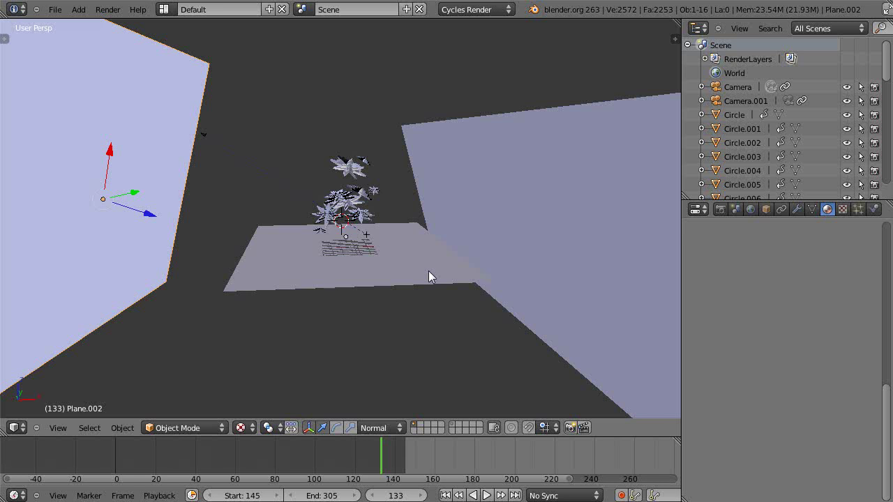
middle_click_drag(480, 258, 425, 271)
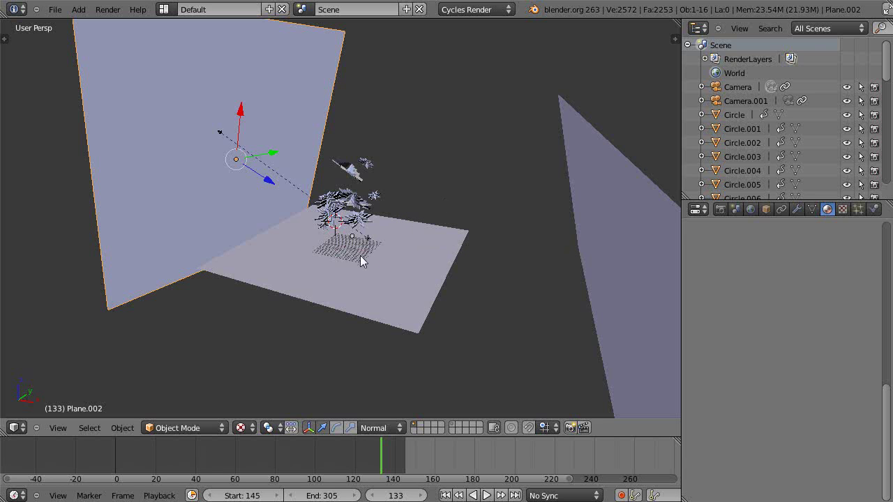
middle_click_drag(368, 305, 397, 286)
scroll(403, 282, "up", 3)
scroll(403, 282, "up", 1)
scroll(402, 282, "down", 1)
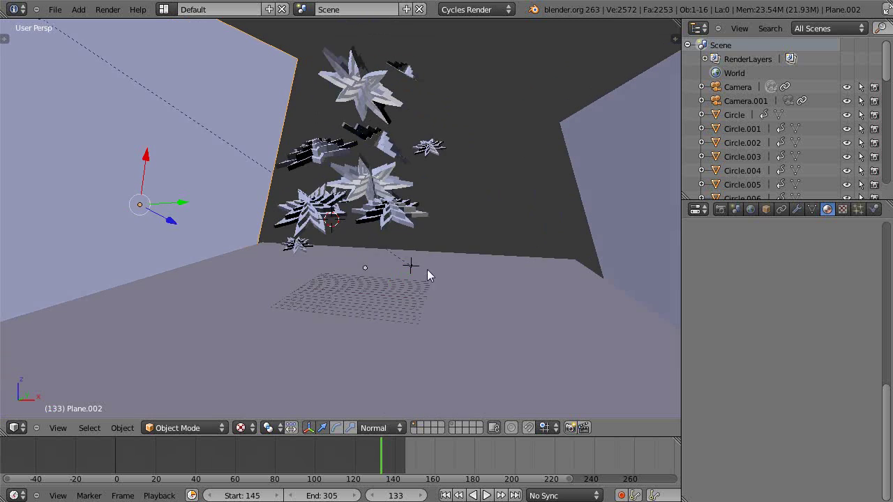
scroll(428, 272, "down", 3)
scroll(428, 265, "up", 2)
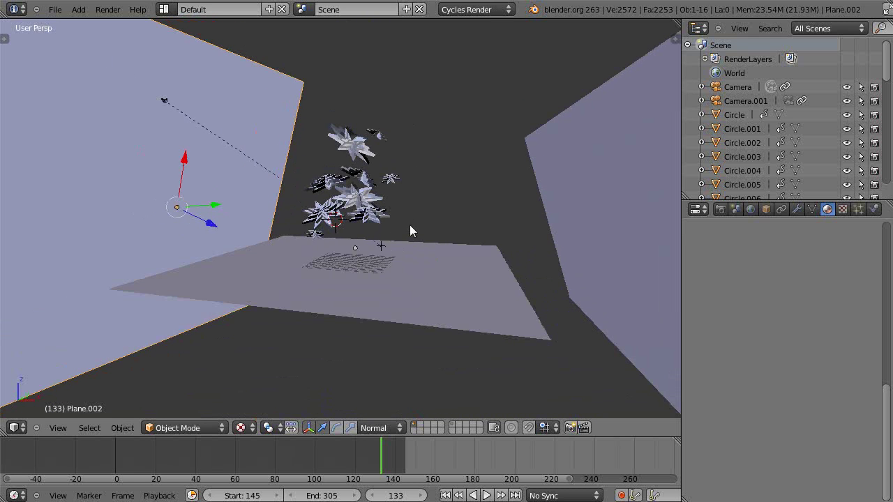
middle_click_drag(409, 225, 418, 273)
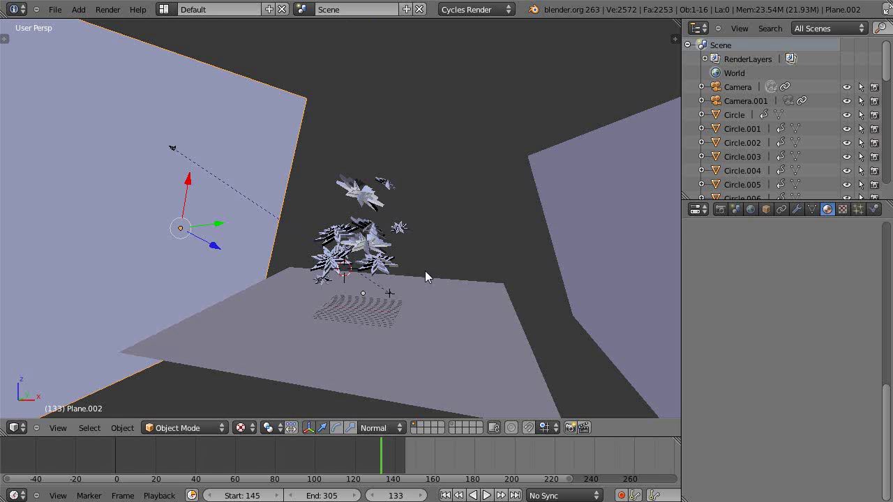